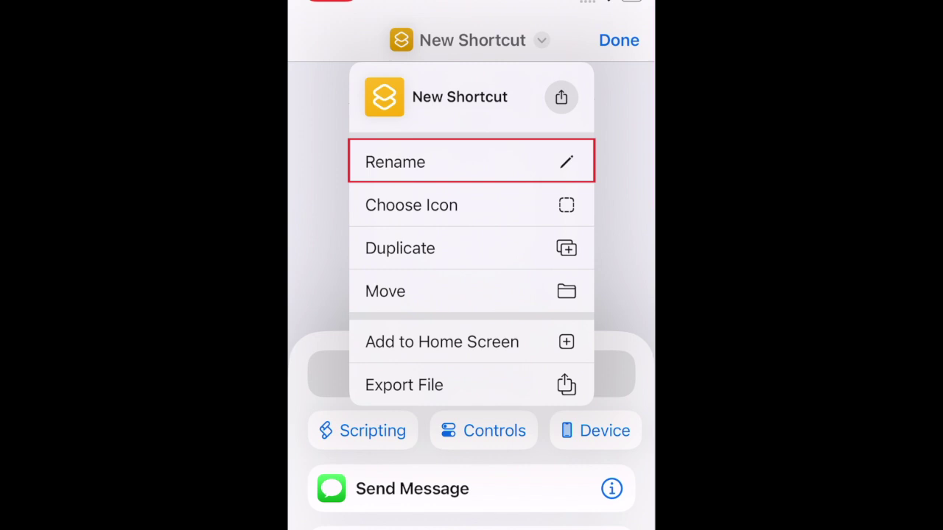
Name the new shortcut 'Convert Video to Audio'
text(Conver)
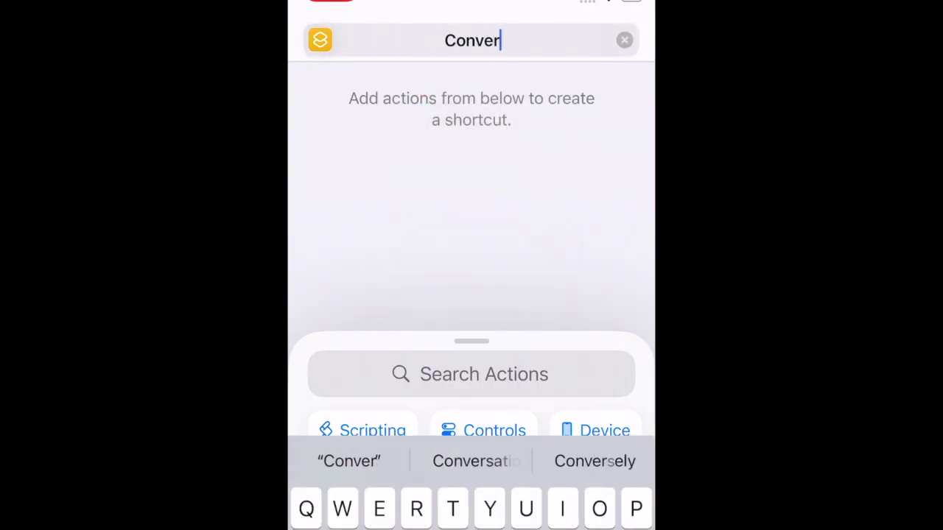
text(t Video)
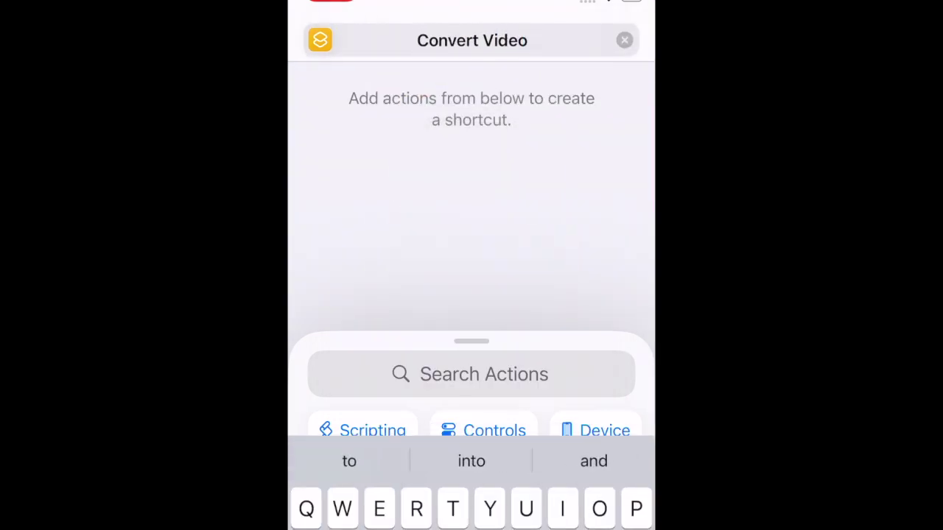
text( to Audio)
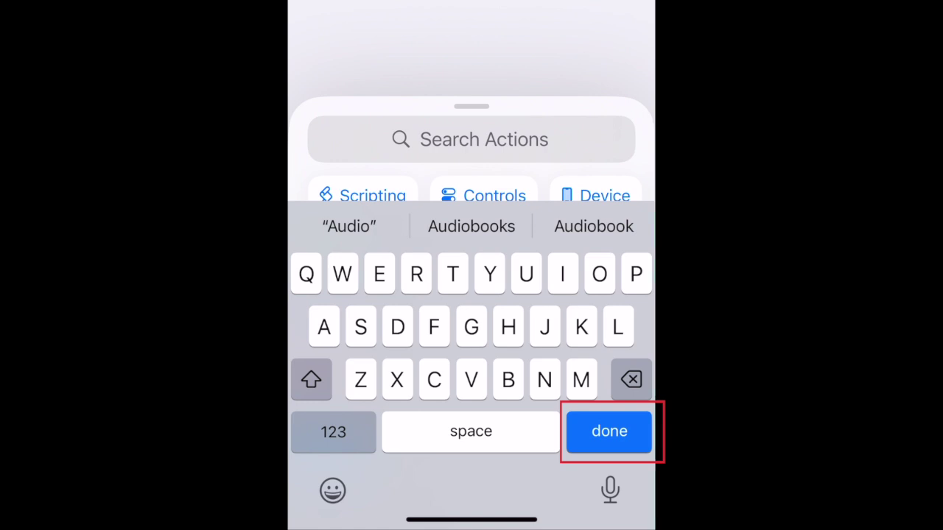
click(609, 431)
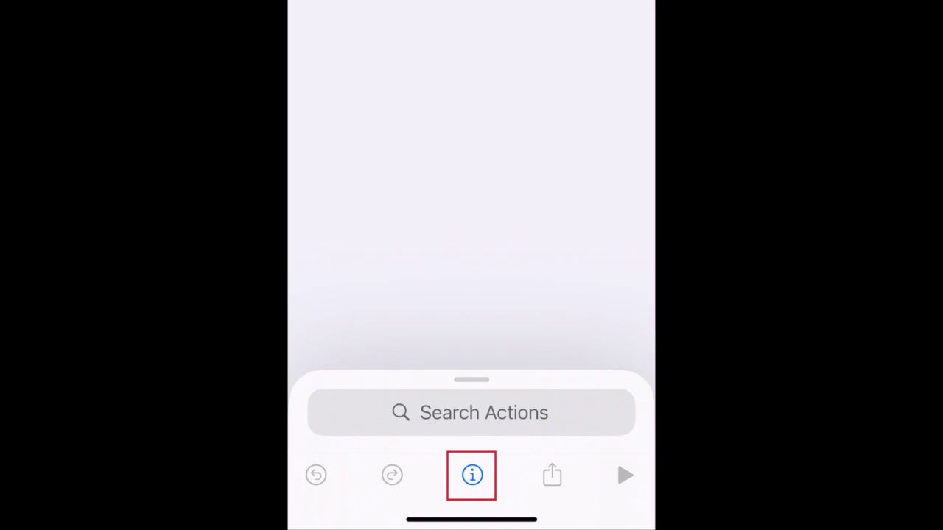
Turn on Show in Share Sheet in the shortcut's details
click(472, 475)
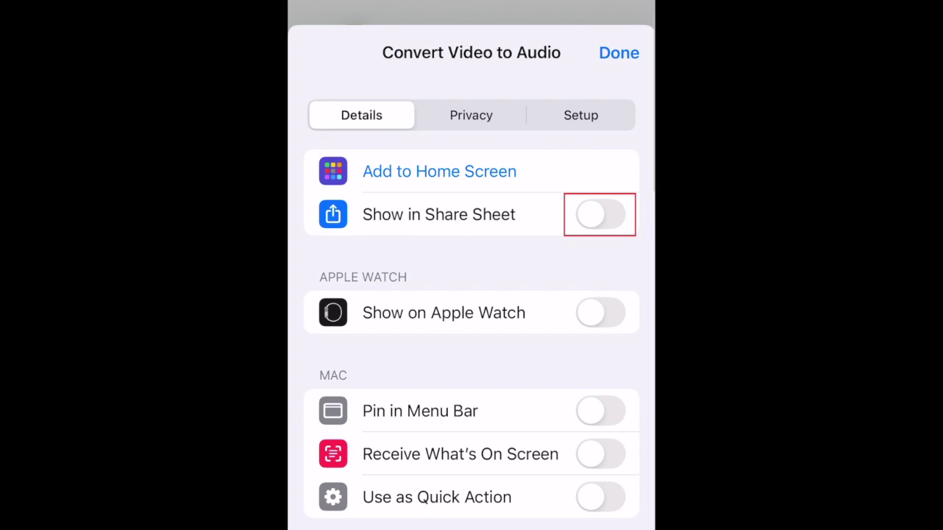
click(600, 215)
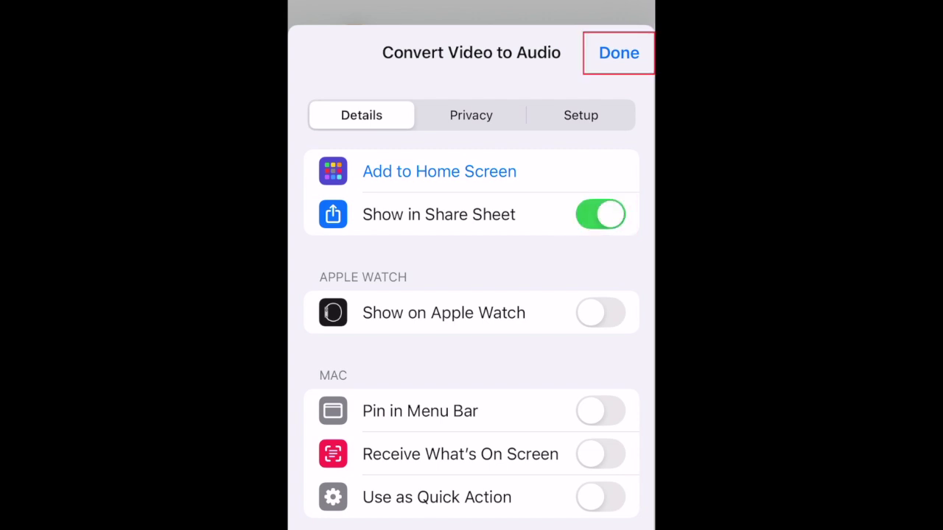
click(619, 53)
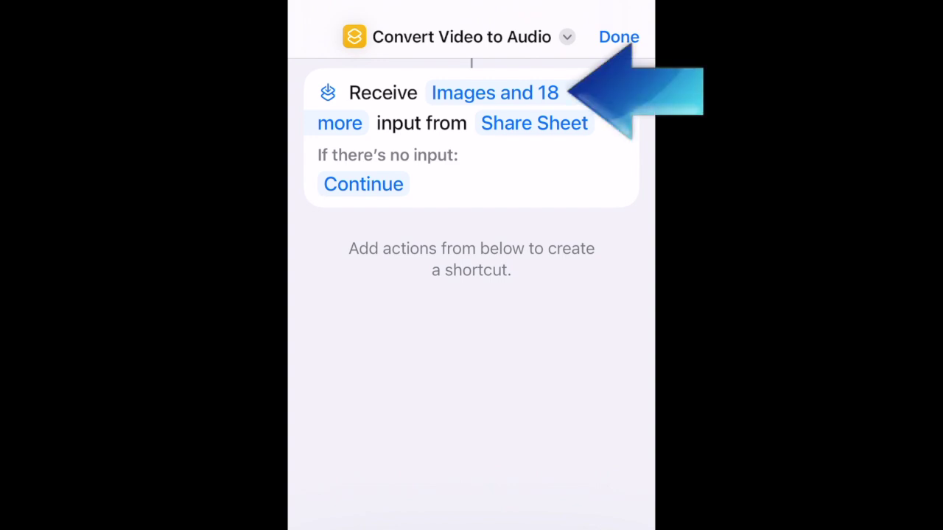
Limit the shortcut's accepted input types to Media only
click(495, 93)
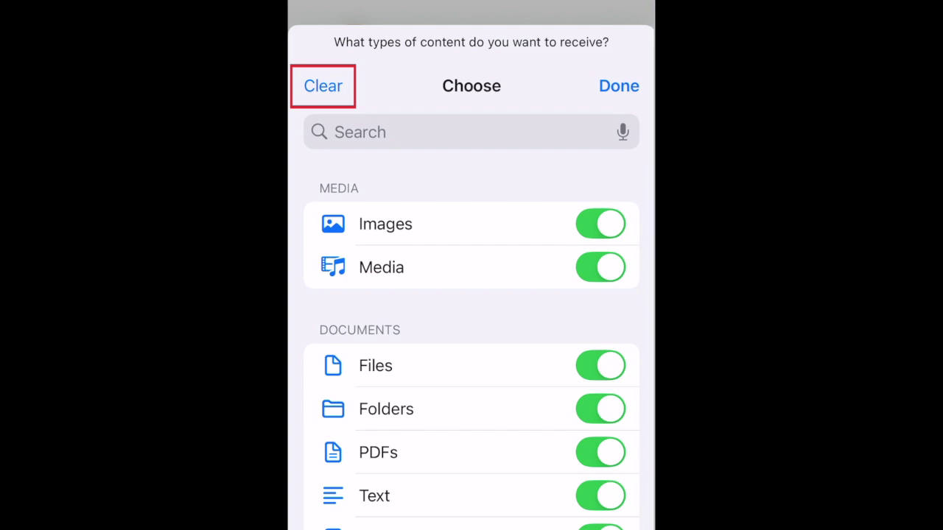
click(322, 86)
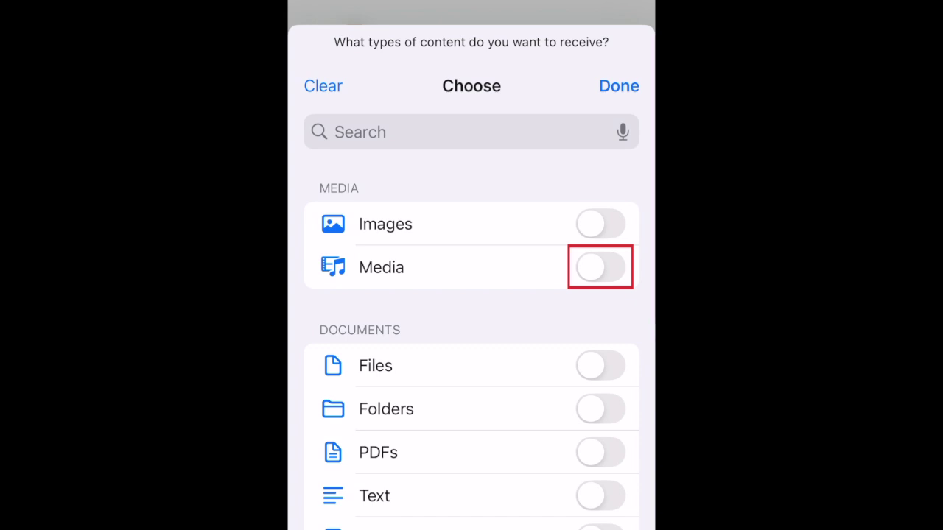
click(601, 267)
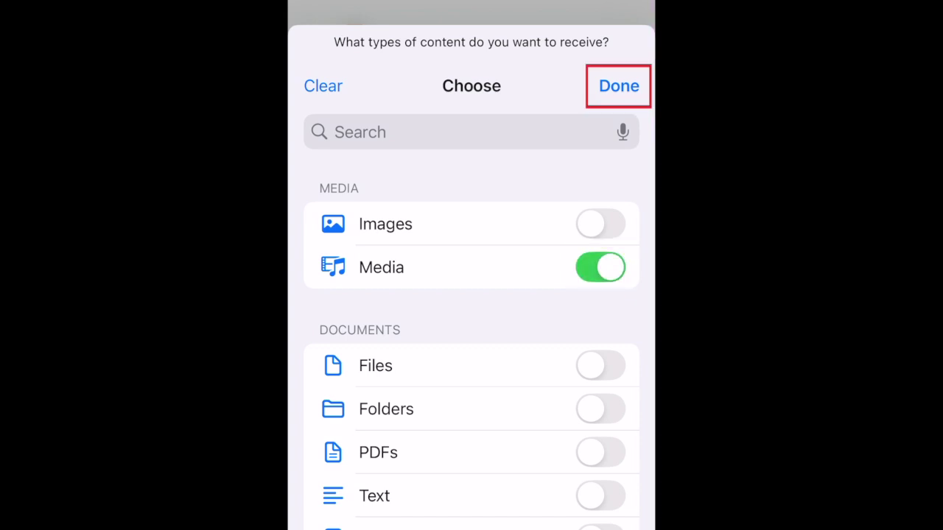
click(619, 86)
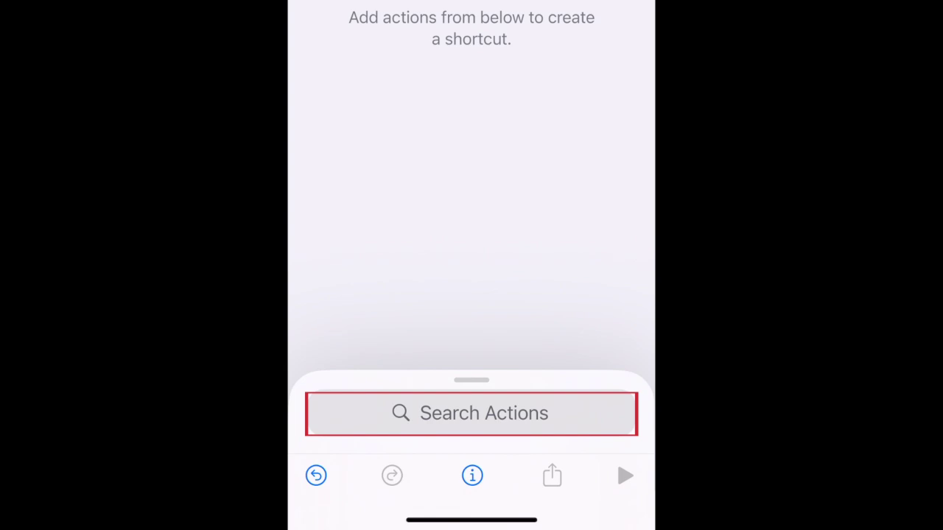
Add an Encode Media action with Audio Only enabled, encoding to M4A
click(471, 413)
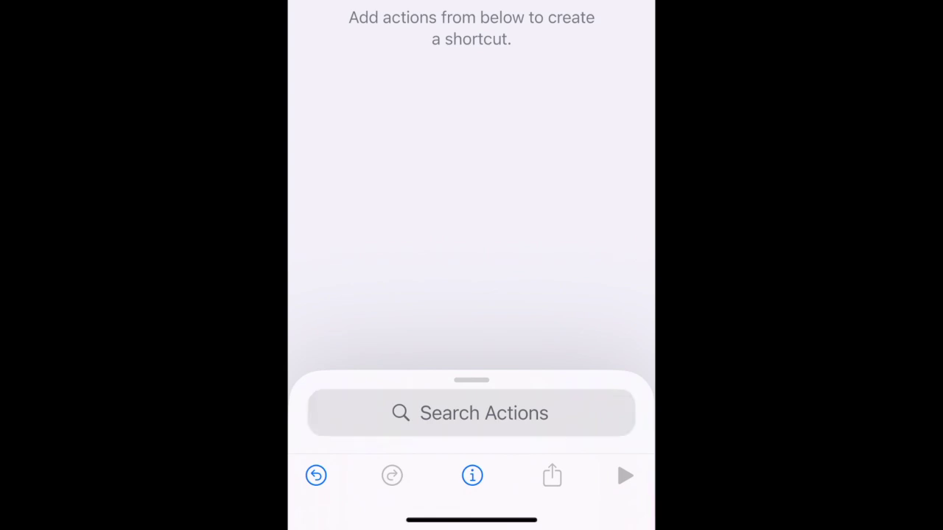
text(Encode me)
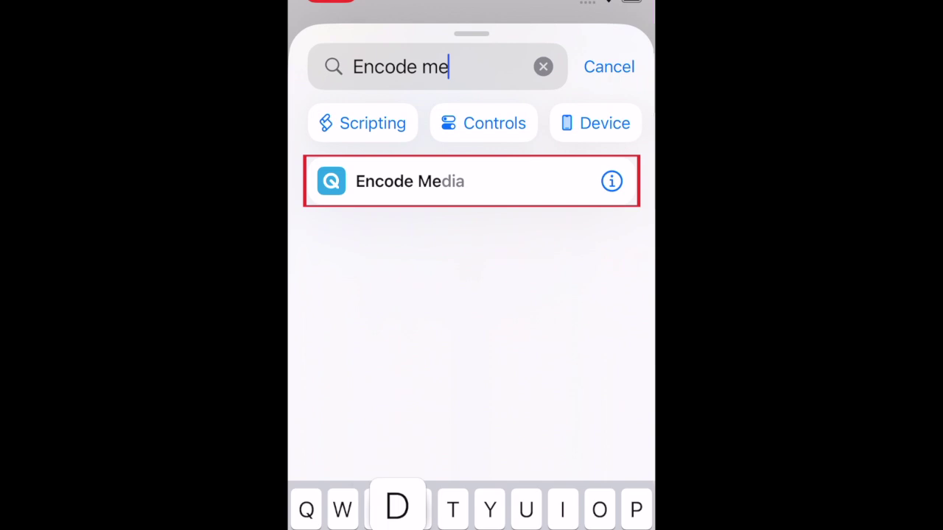
text(dia)
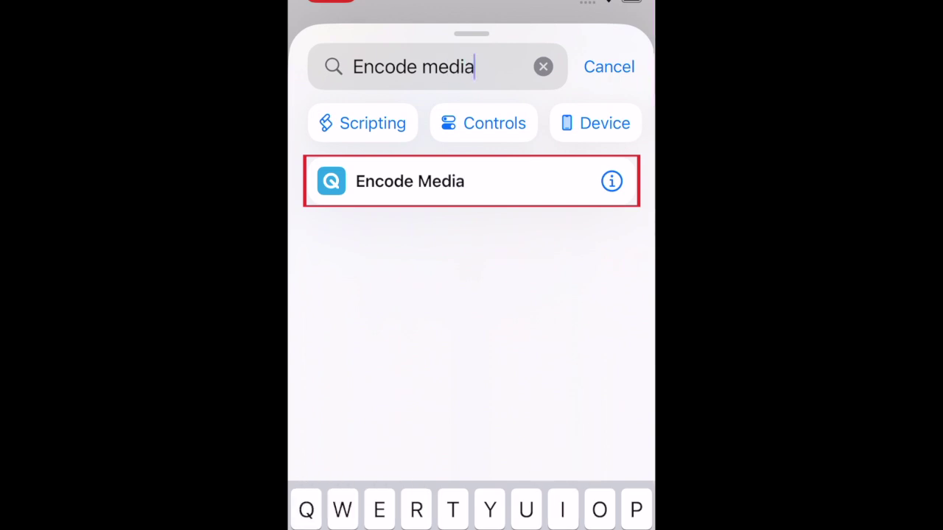
click(409, 182)
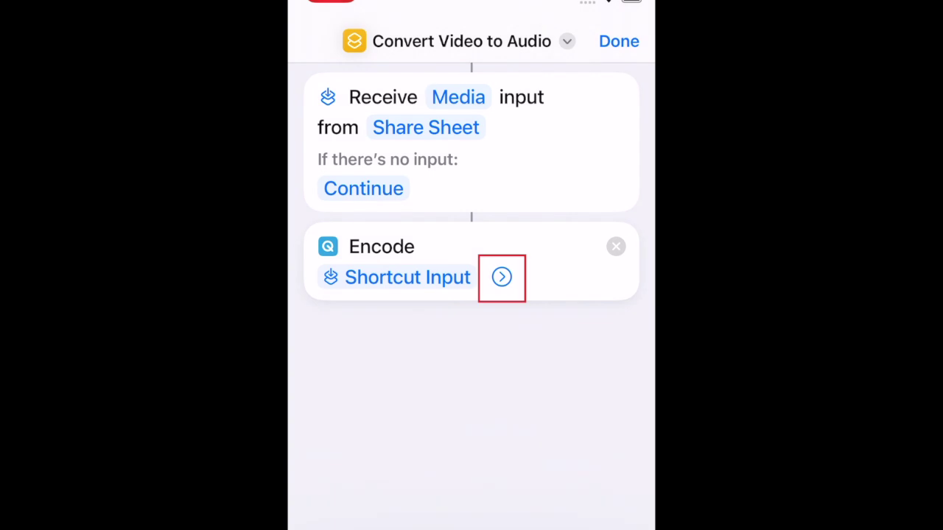
click(501, 276)
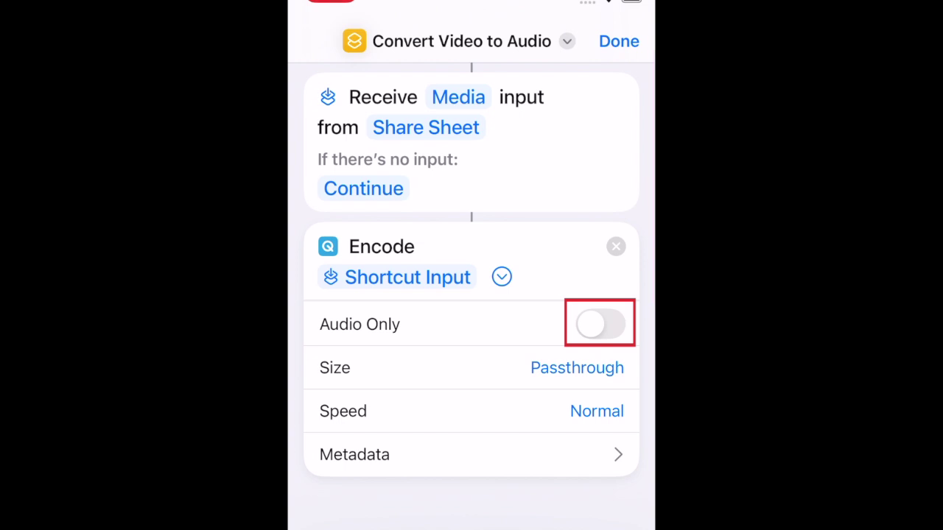
click(600, 324)
scroll(472, 295, down, 3)
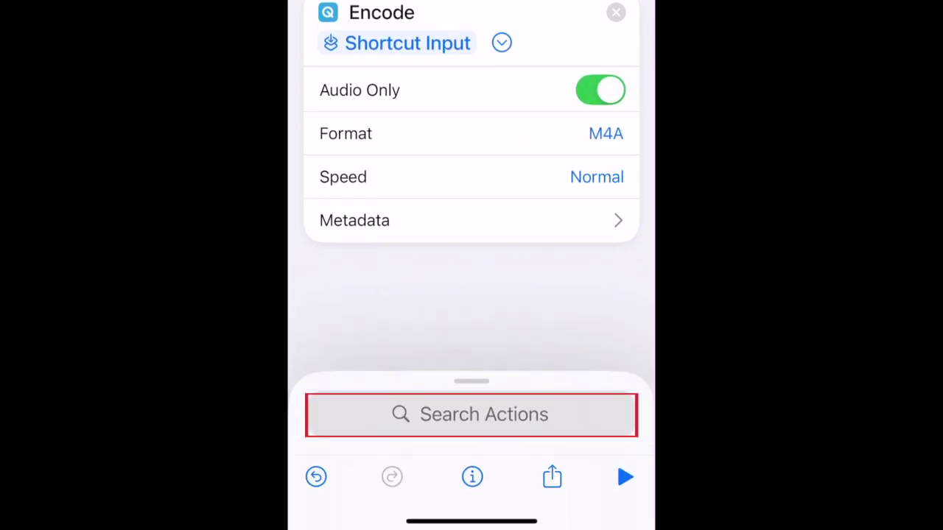
click(471, 414)
Add a Save File action after Encode Media and finish the shortcut
text(Save fi)
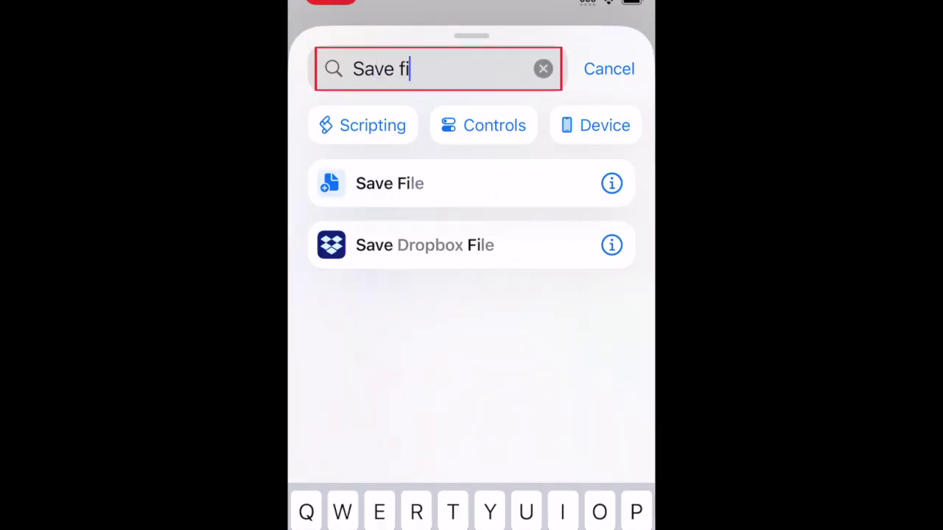
text(le)
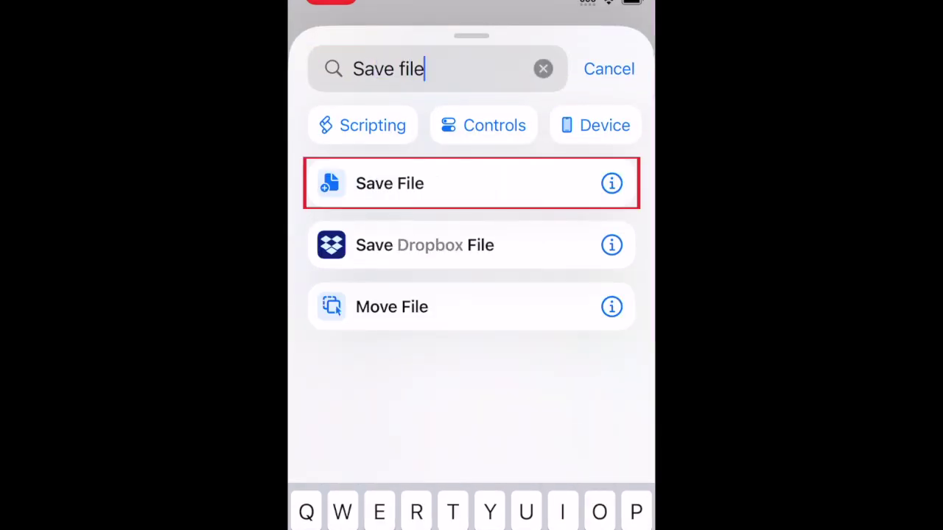
click(390, 184)
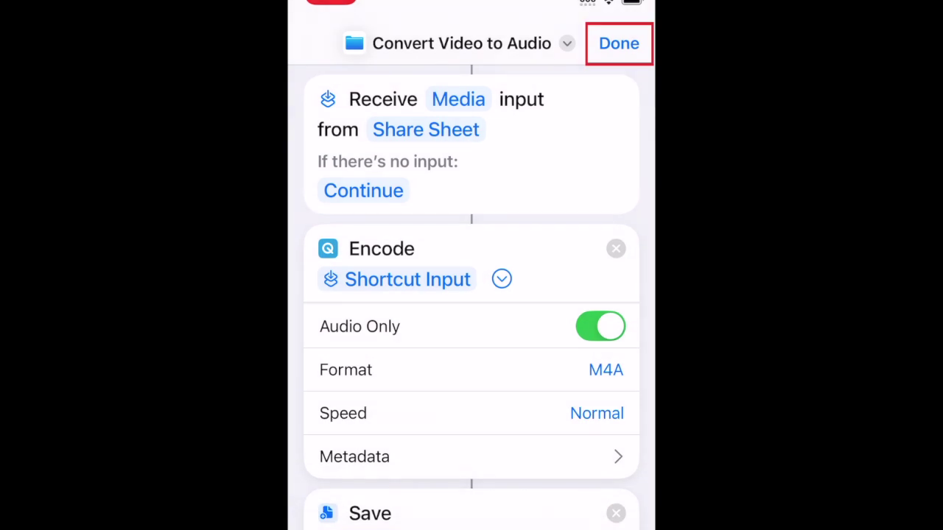
click(619, 43)
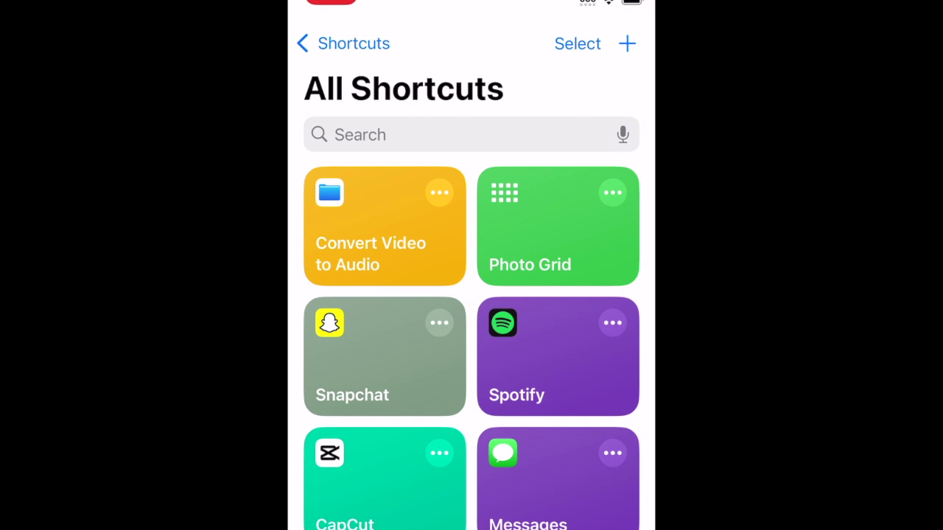
Share the TECH LIFE UNITY video from Photos to Convert Video to Audio
drag(472, 526, 472, 295)
drag(347, 294, 604, 295)
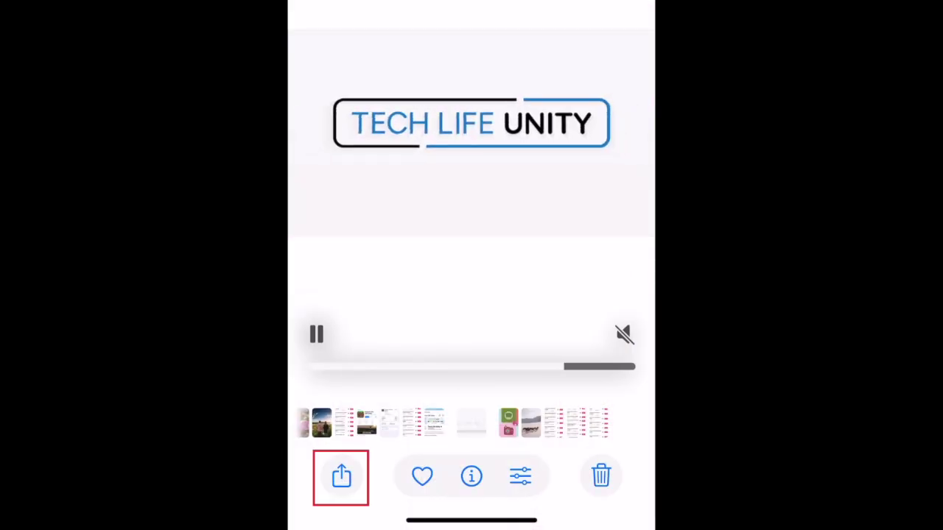
click(340, 476)
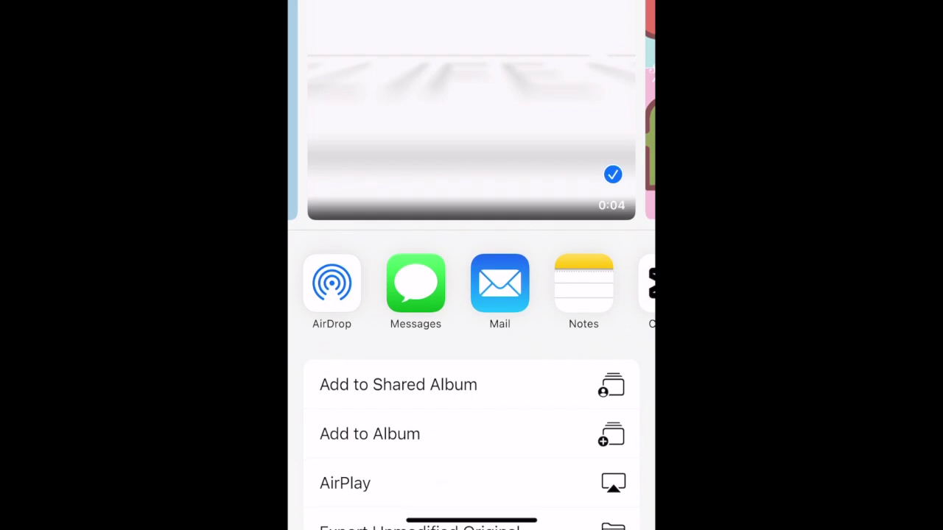
scroll(471, 295, down, 1)
scroll(472, 294, down, 5)
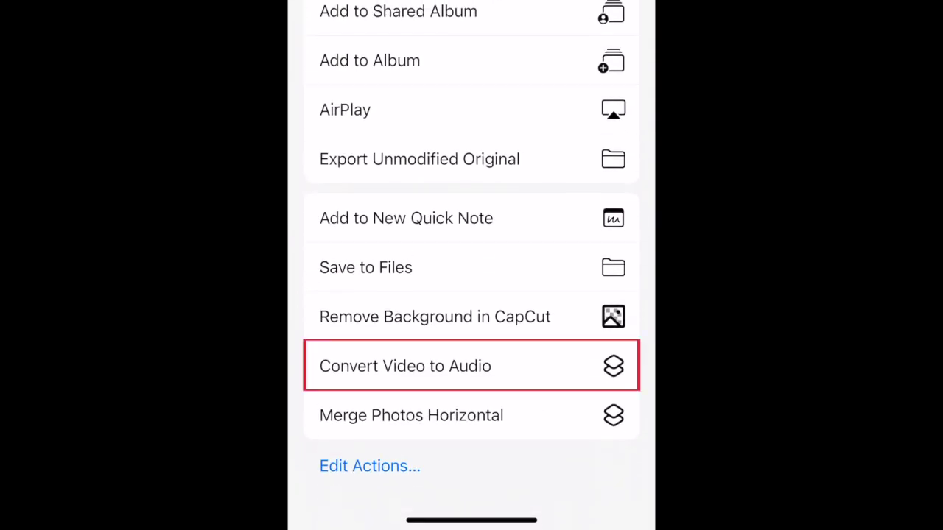
click(405, 366)
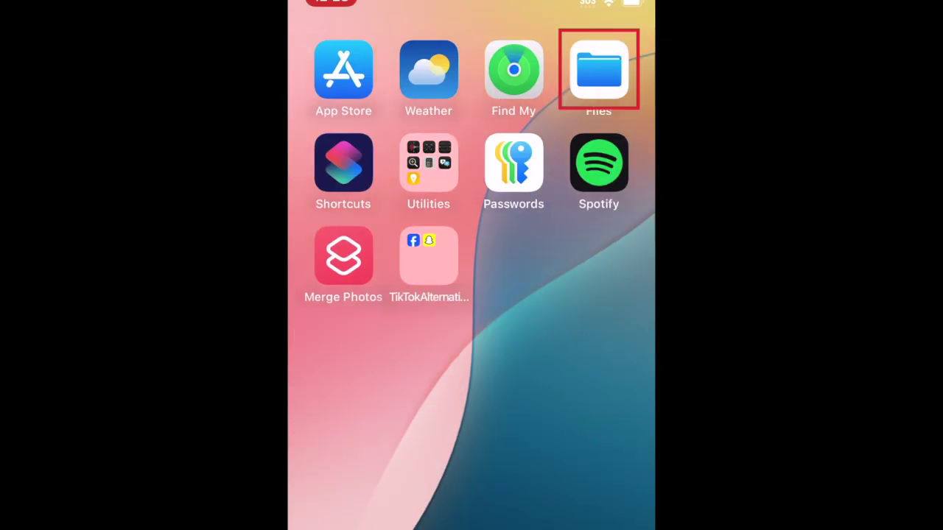
Play the converted '2025 TLU Intro' audio from On My iPhone in Files
click(608, 70)
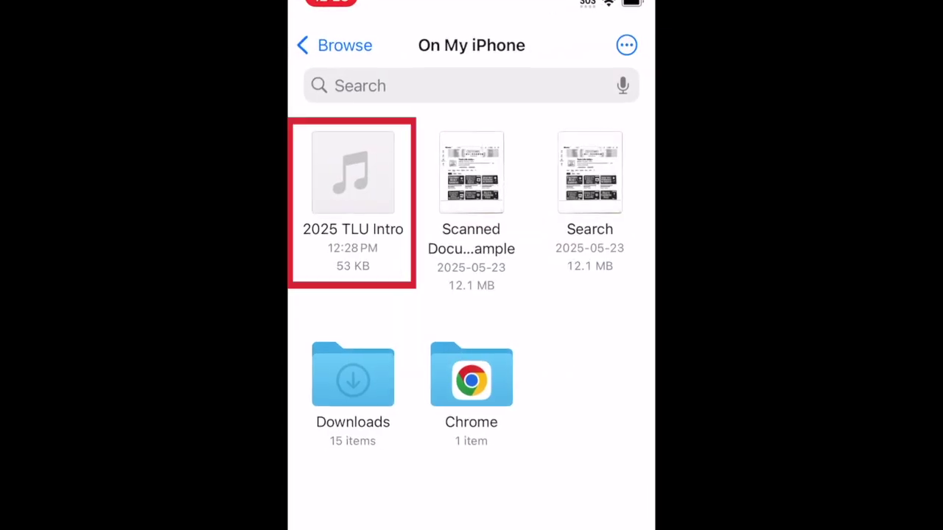
click(353, 173)
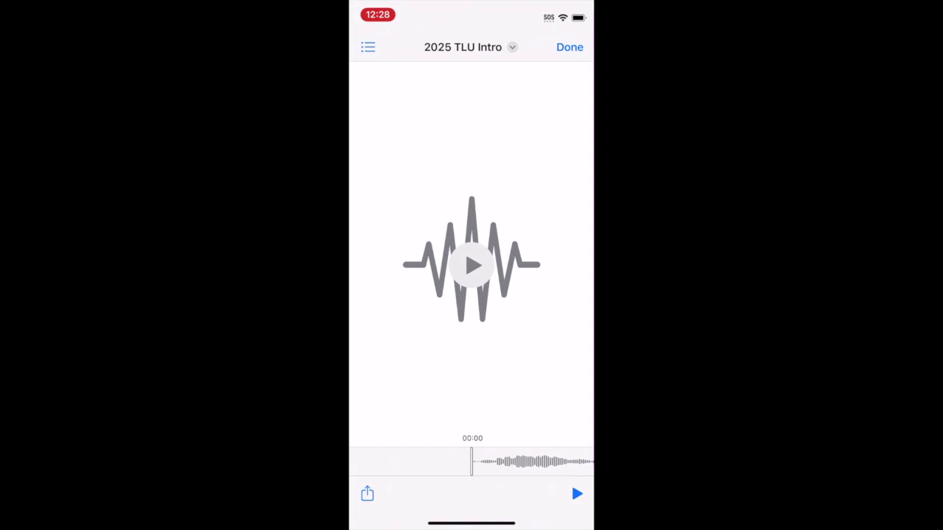
click(472, 265)
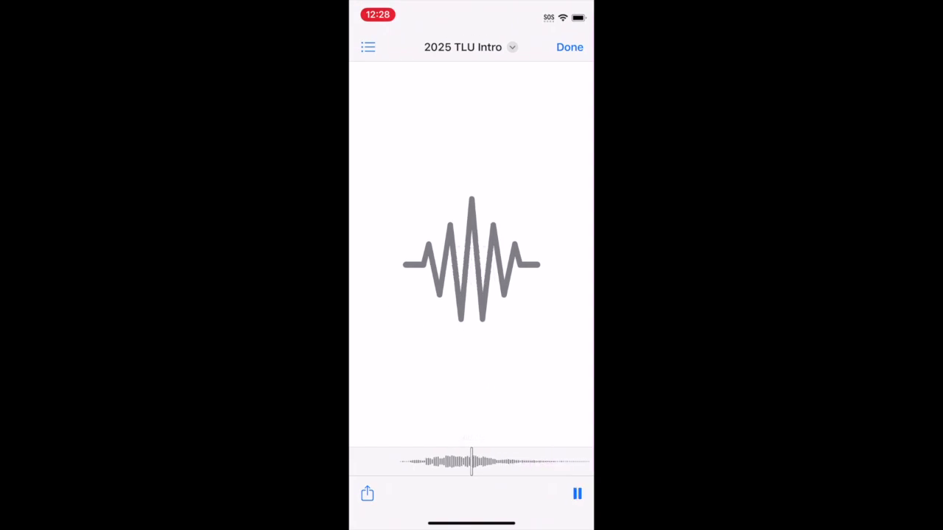